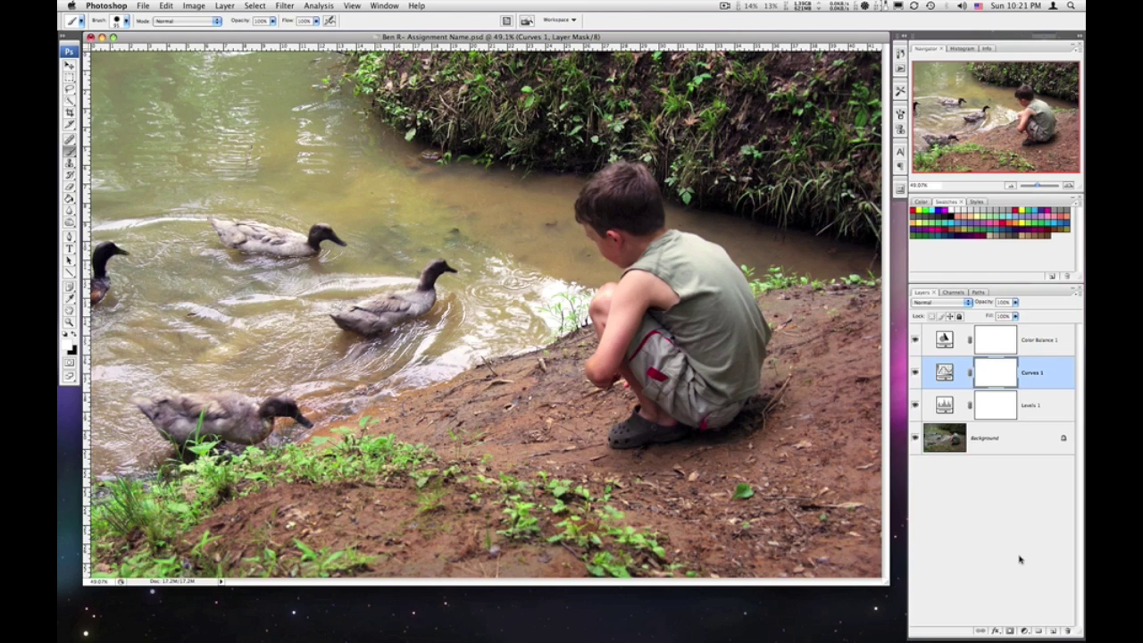
Step: Add a Brightness/Contrast adjustment layer above the Curves 1 layer and set its contrast to +34
click(1025, 630)
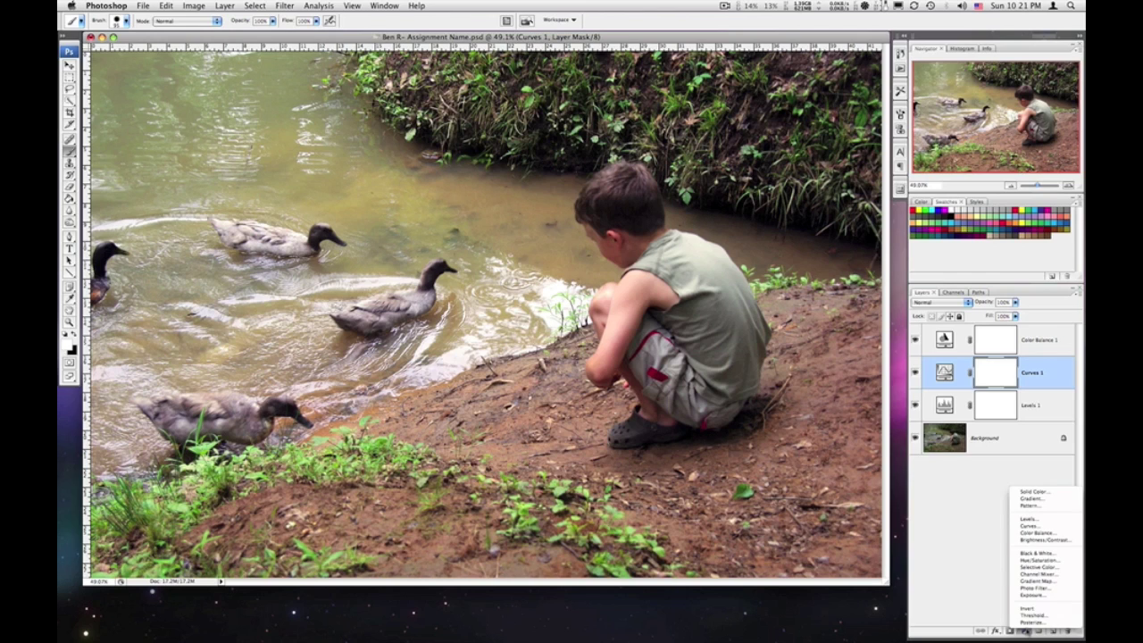
click(1037, 541)
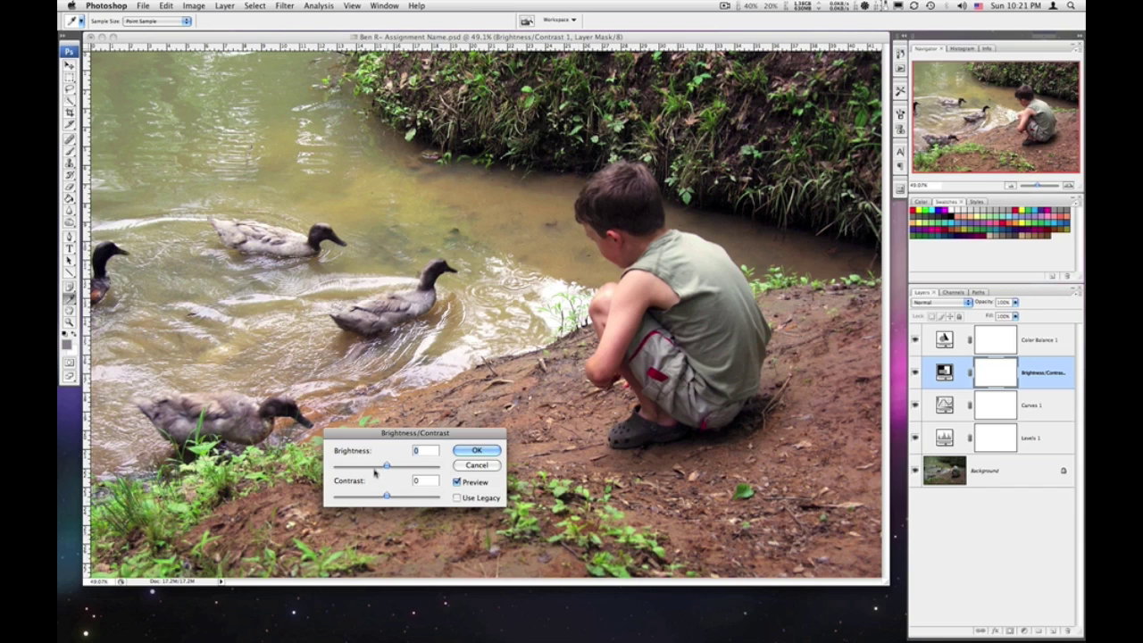
drag(371, 437, 440, 498)
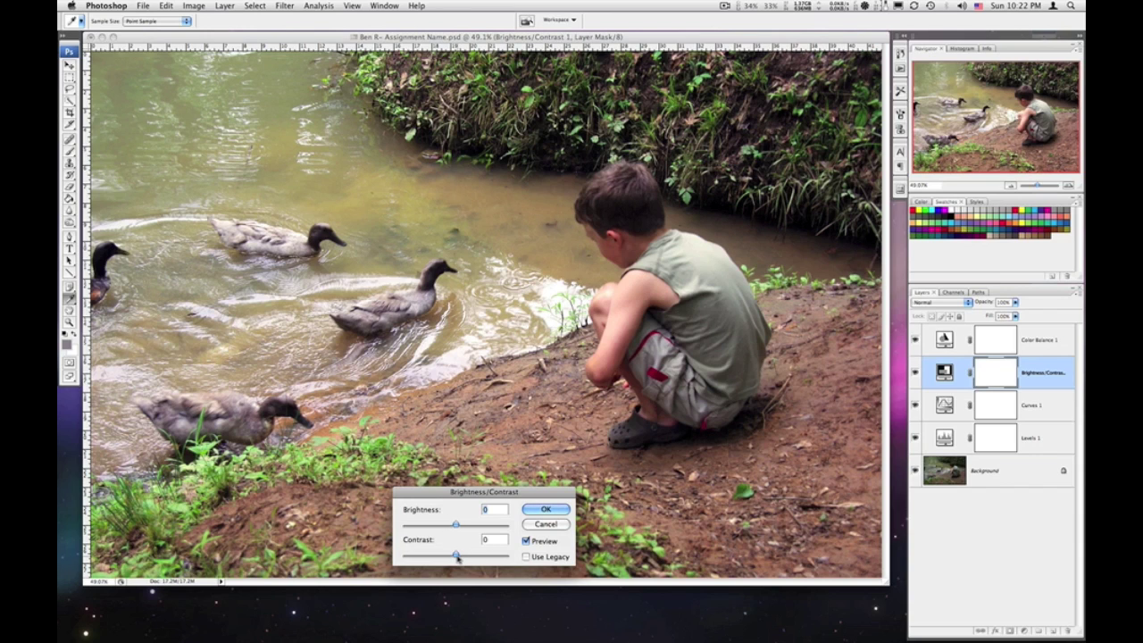
drag(457, 555, 474, 556)
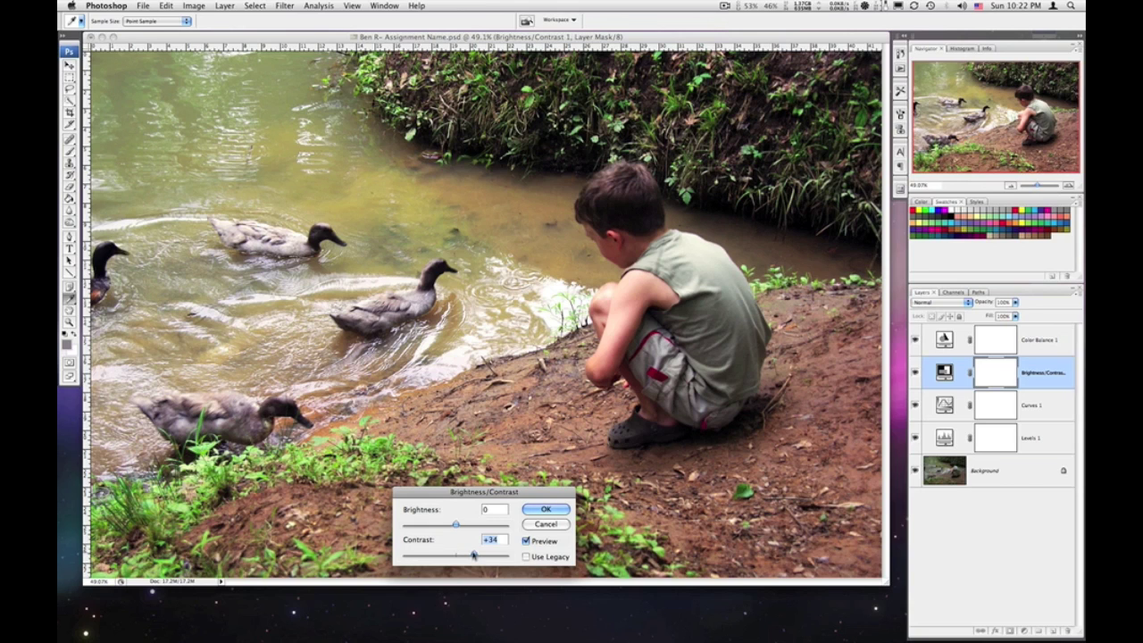
Step: Compare the photo with and without the contrast adjustment by repeatedly toggling the preview
click(526, 542)
click(526, 542)
click(526, 541)
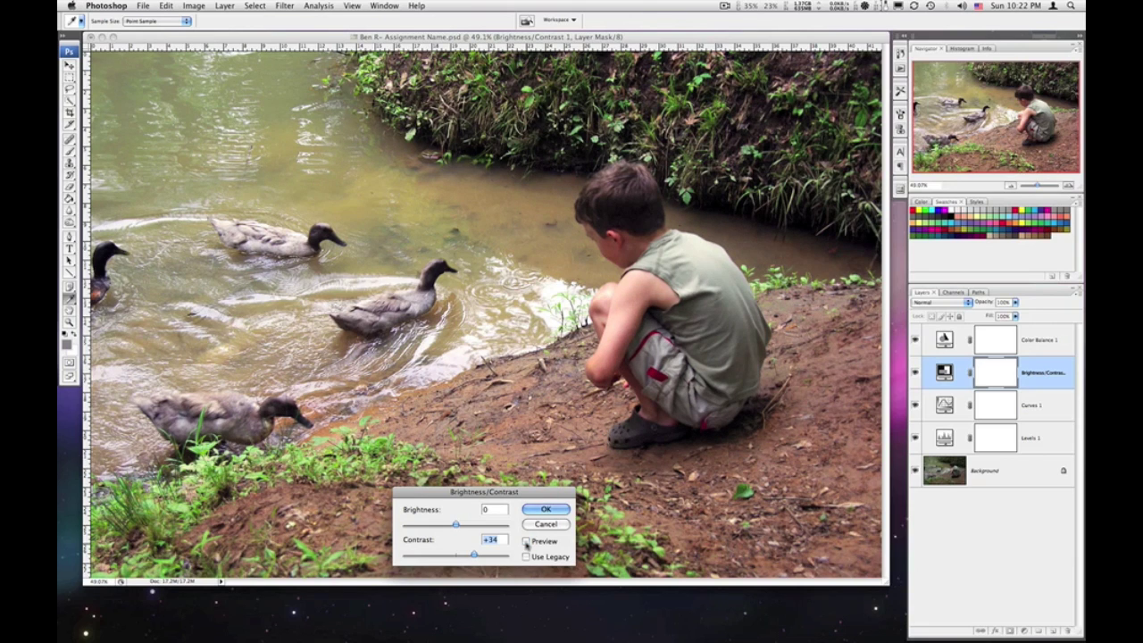
click(526, 542)
click(526, 542)
click(526, 542)
click(526, 542)
click(526, 541)
click(525, 542)
click(526, 541)
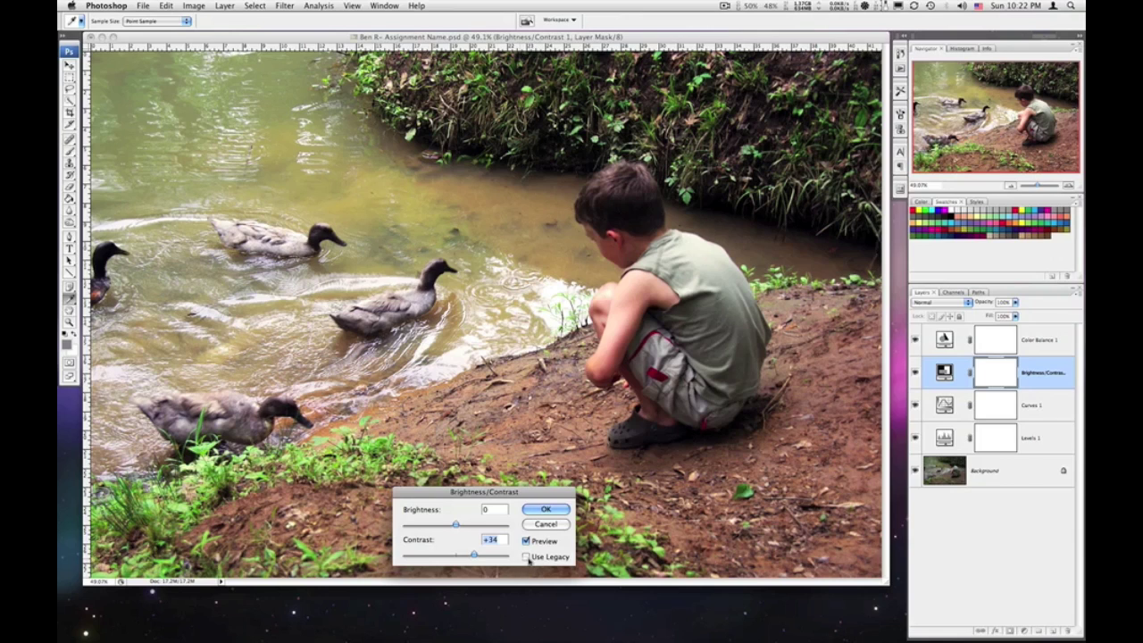
Step: Accept the Brightness/Contrast settings and move that adjustment layer above Color Balance 1
click(547, 509)
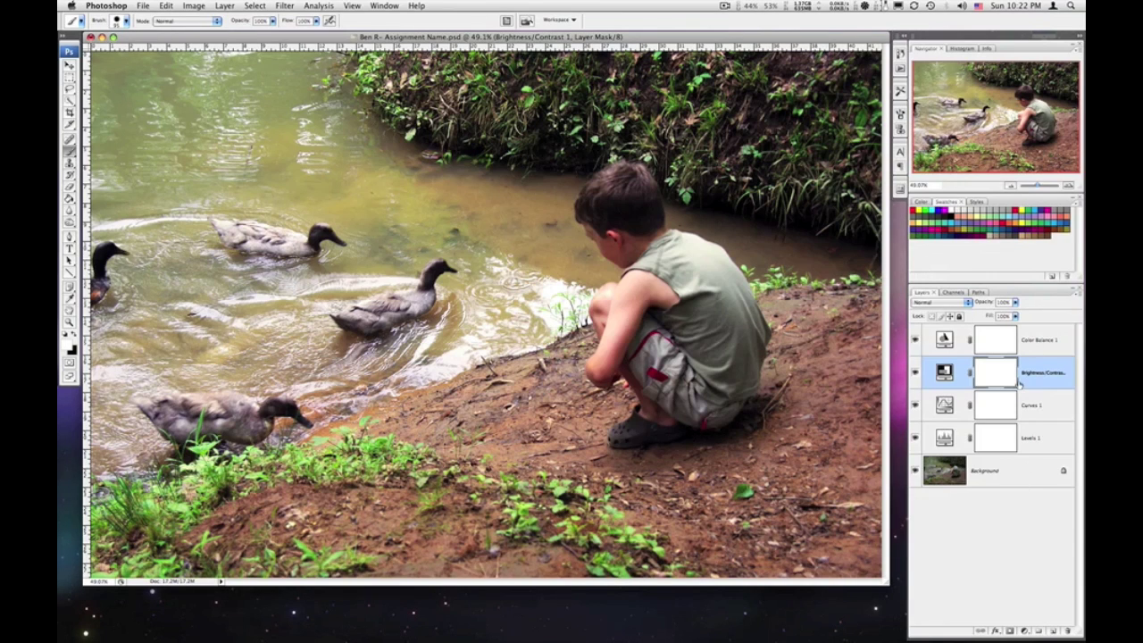
drag(1030, 361, 1028, 329)
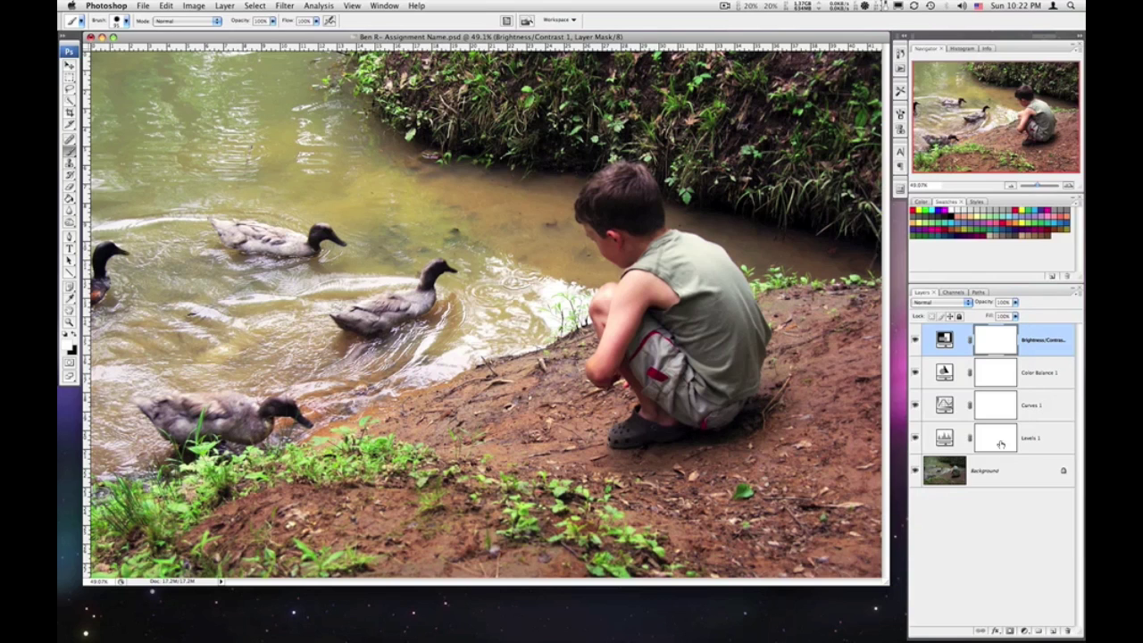
Step: Compare the original Background with the fully adjusted photo by hiding and restoring all adjustment layers
alt+click(914, 473)
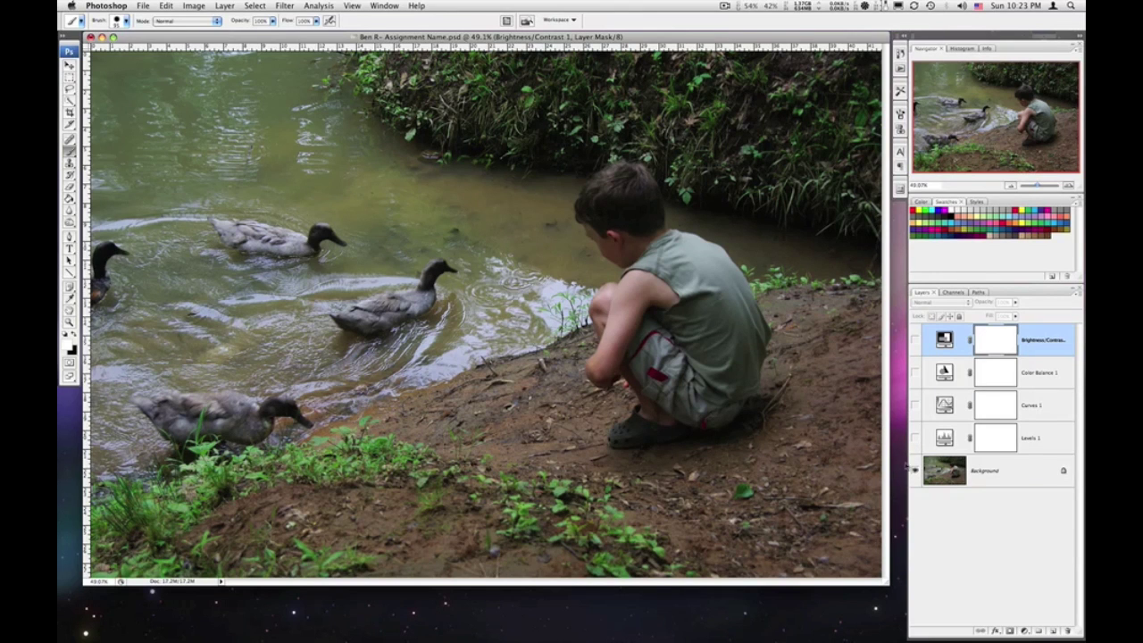
alt+click(915, 477)
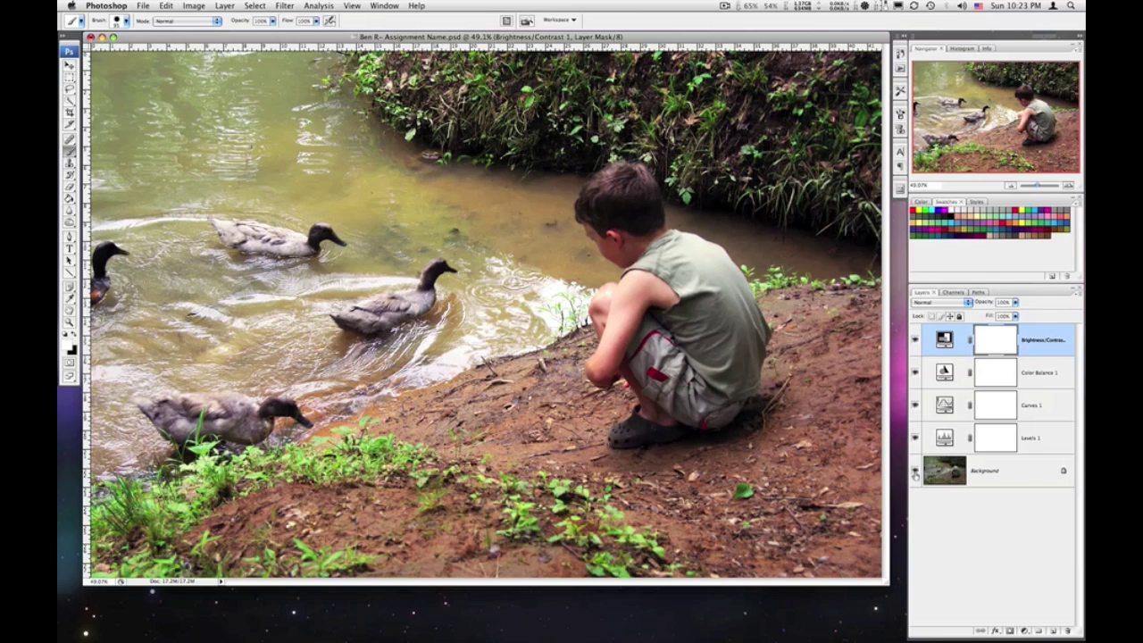
alt+click(914, 476)
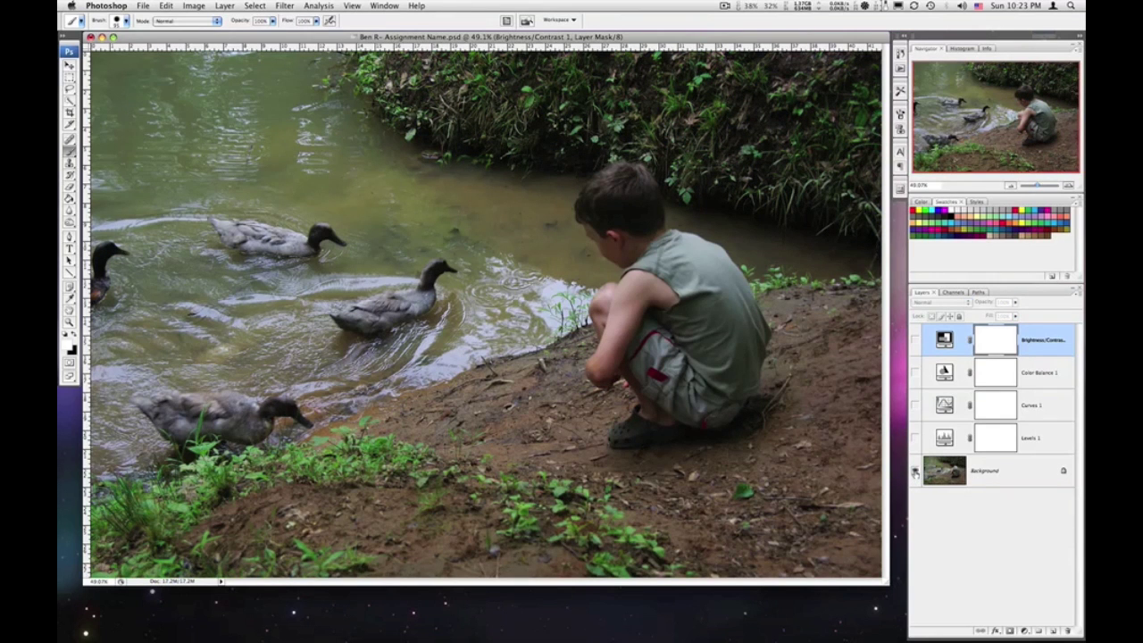
alt+click(915, 474)
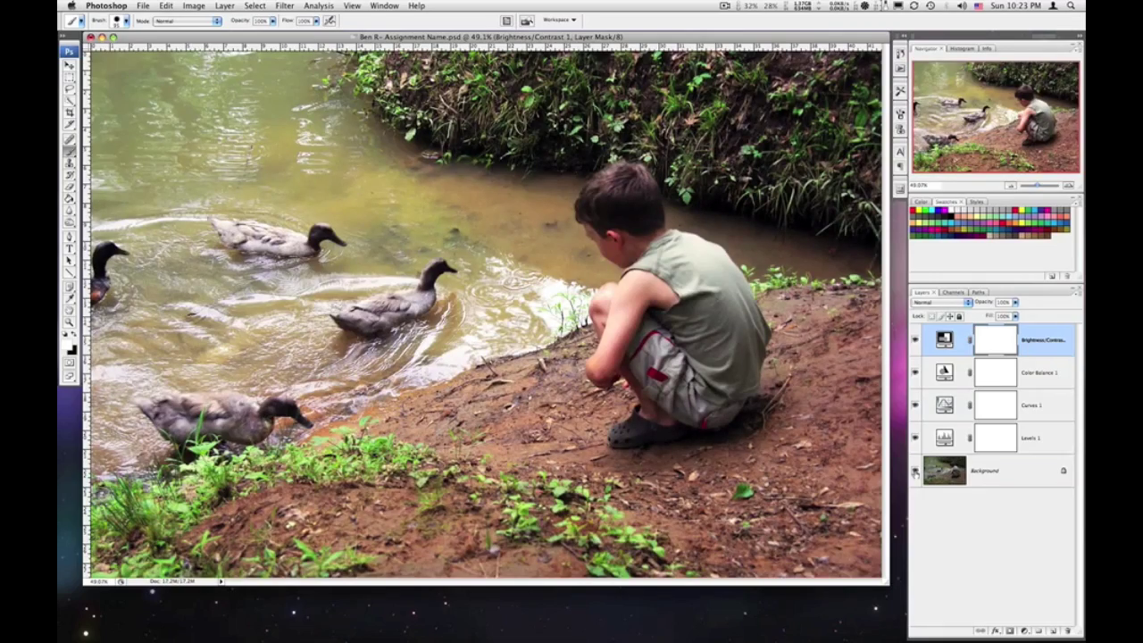
Step: Examine the individual effects of Levels 1, Curves 1 and Color Balance 1 by toggling each layer's visibility
click(914, 438)
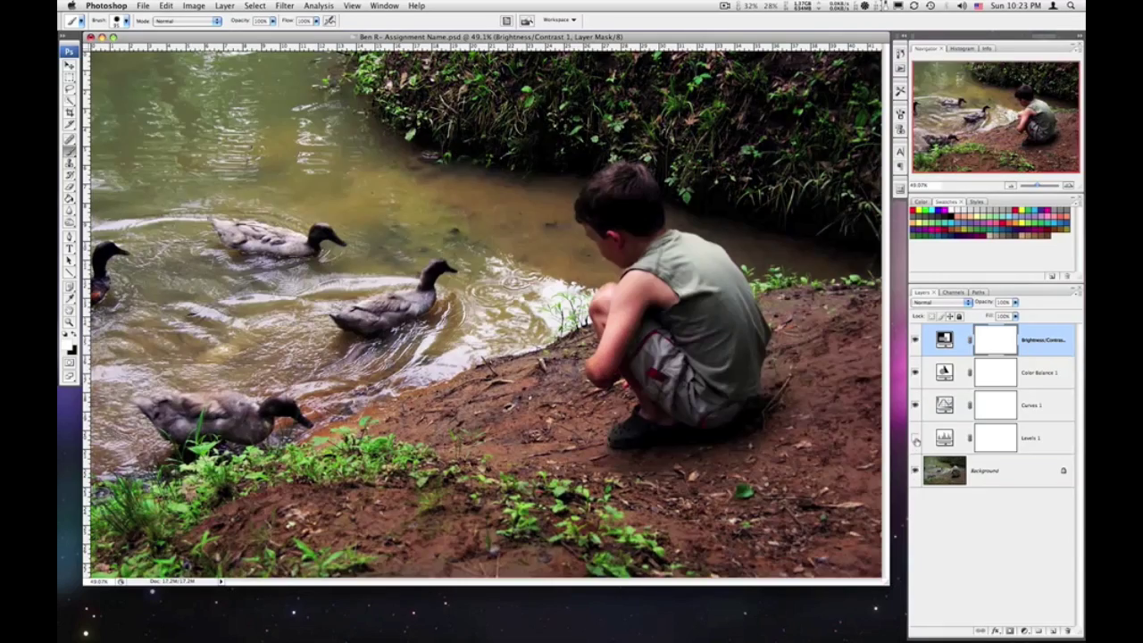
click(915, 438)
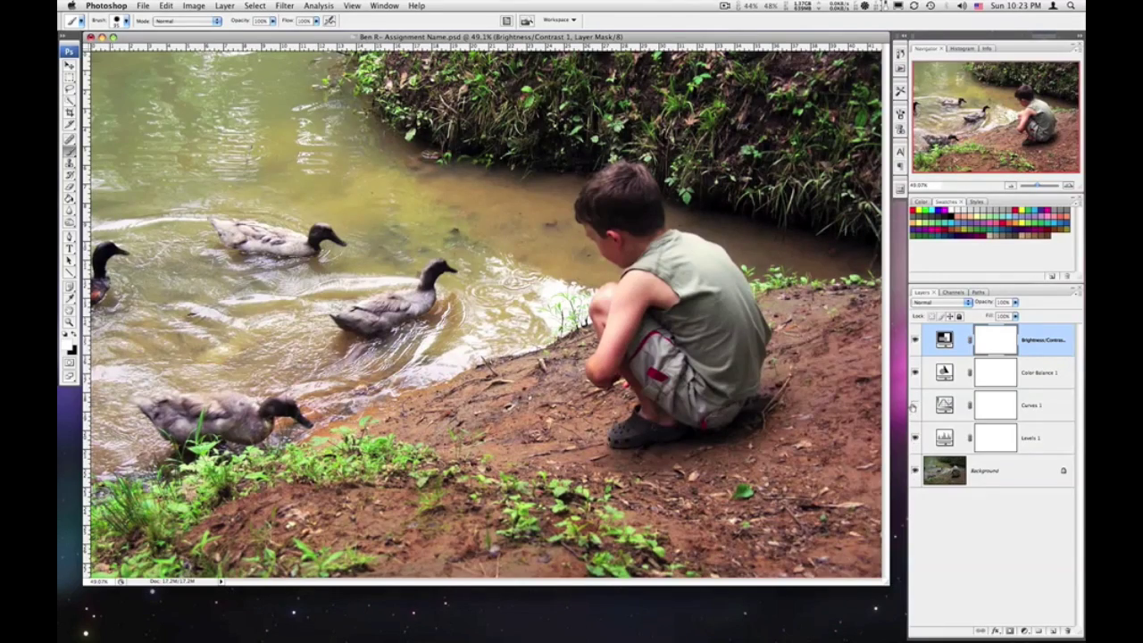
click(913, 406)
click(913, 406)
click(914, 374)
click(914, 373)
click(915, 373)
click(915, 373)
click(914, 373)
click(914, 373)
click(914, 374)
click(918, 374)
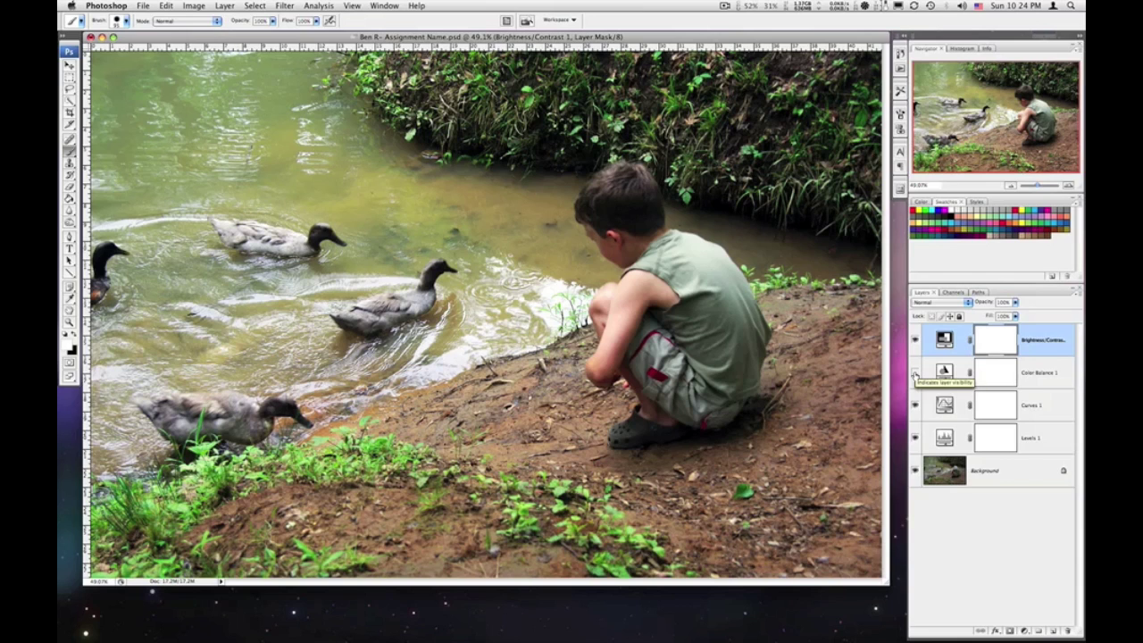
Step: Set the foreground colour to a saturated purple with the Background layer active
click(987, 376)
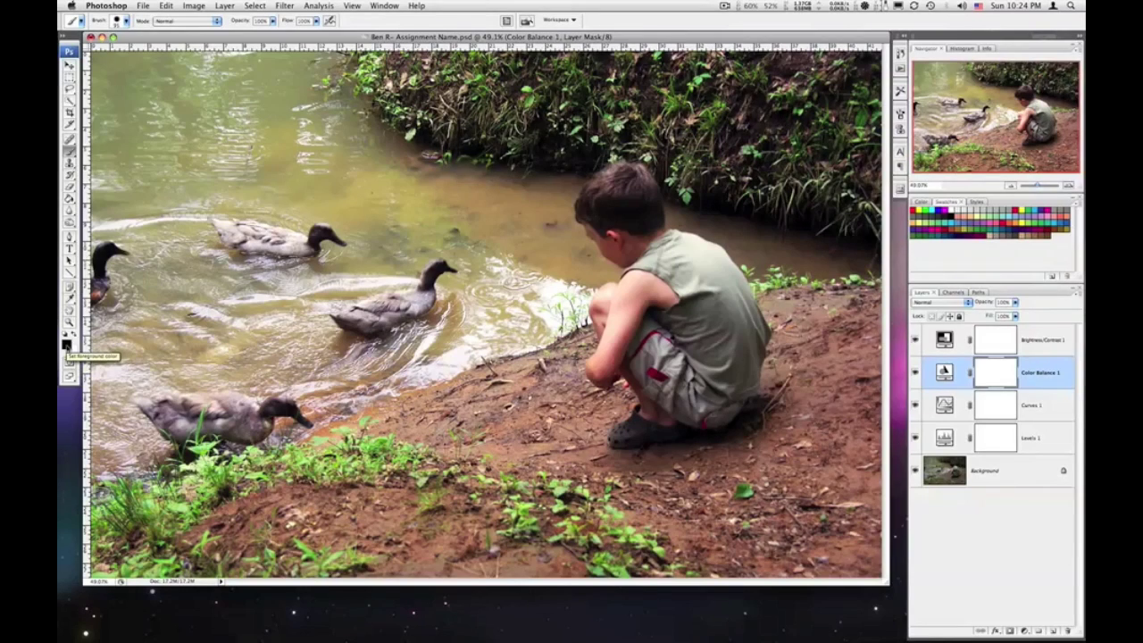
click(980, 469)
click(68, 344)
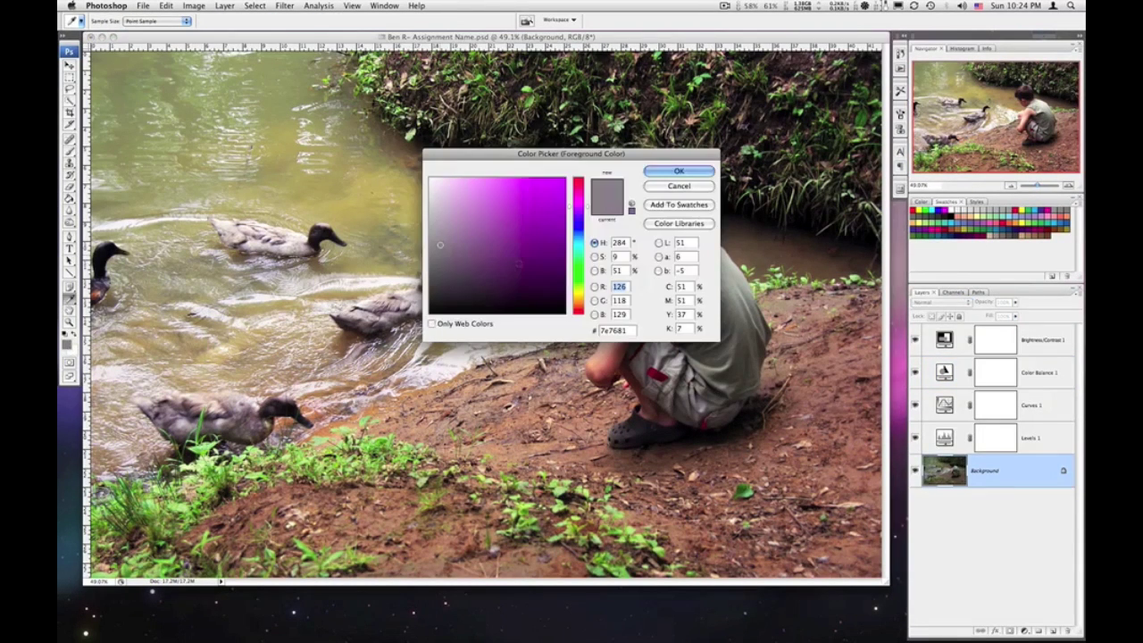
click(565, 192)
click(677, 170)
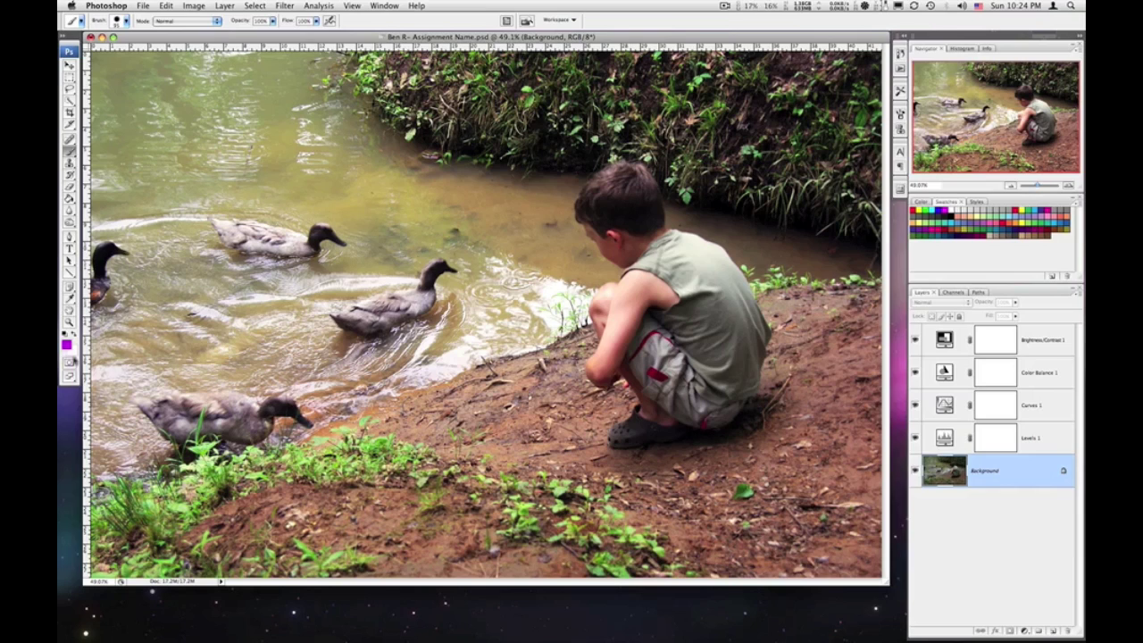
Step: Reset the foreground and background colours to the defaults and swap them repeatedly, ending with black as foreground
click(64, 338)
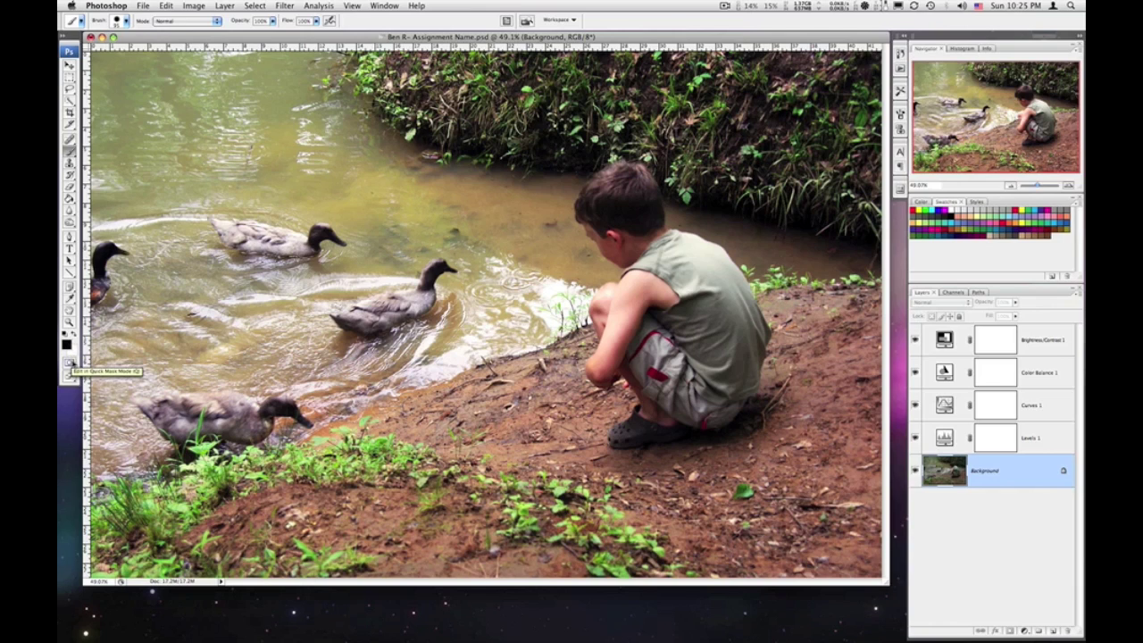
key(x)
key(x)
key(x)
key(x)
key(x)
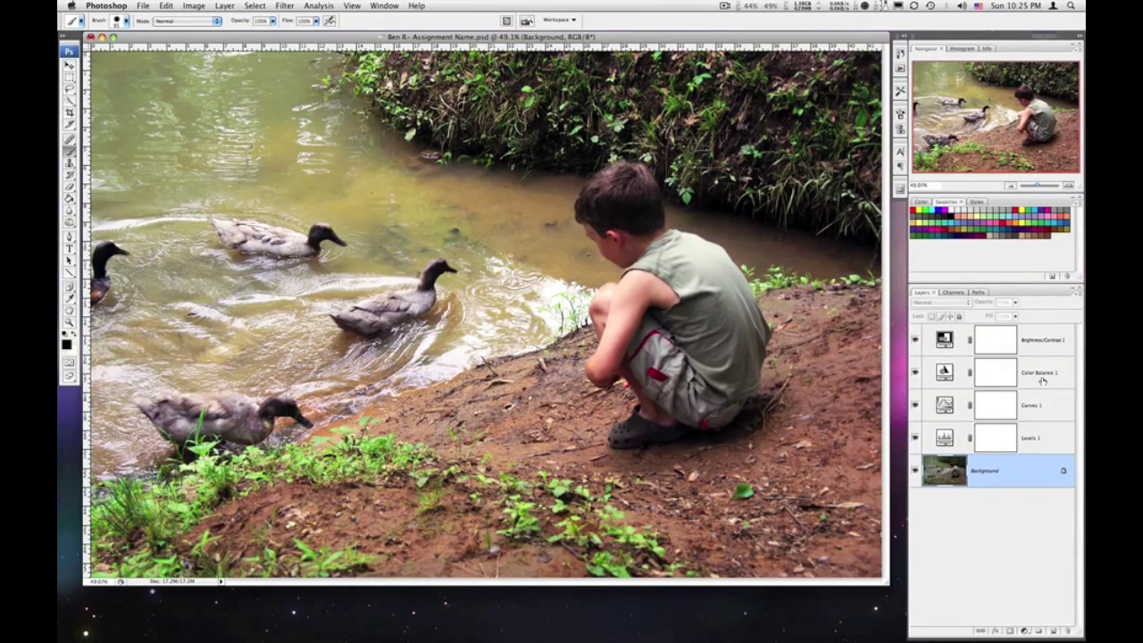
Step: Paint black over the boy's shirt on the Color Balance 1 layer mask, and reduce the brush diameter for the edges
click(1042, 380)
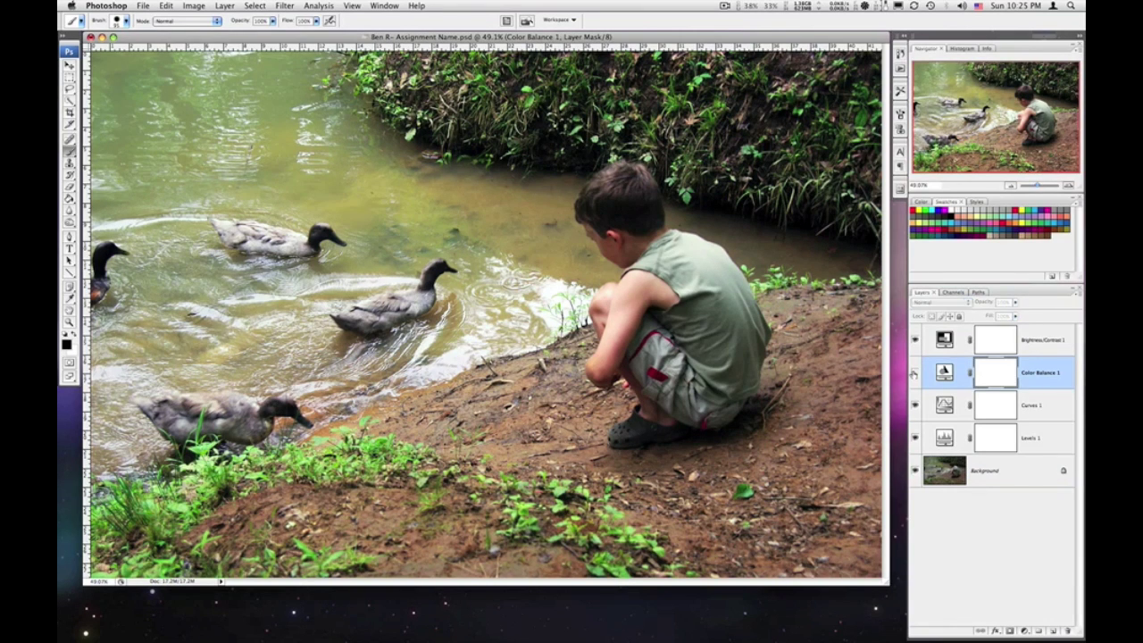
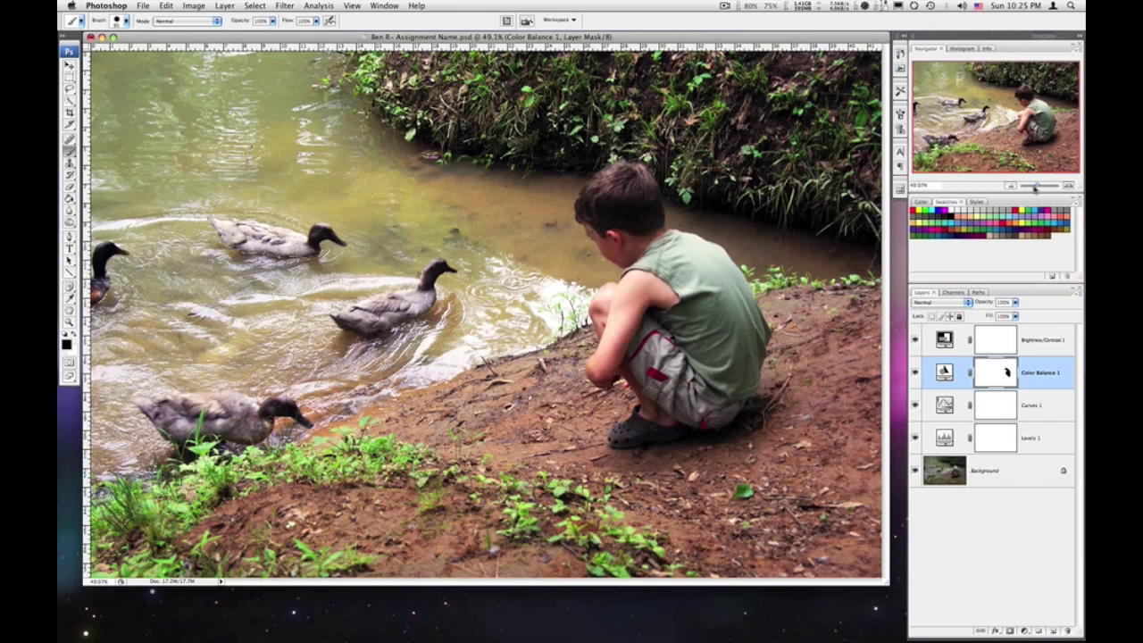
drag(1010, 103, 1039, 108)
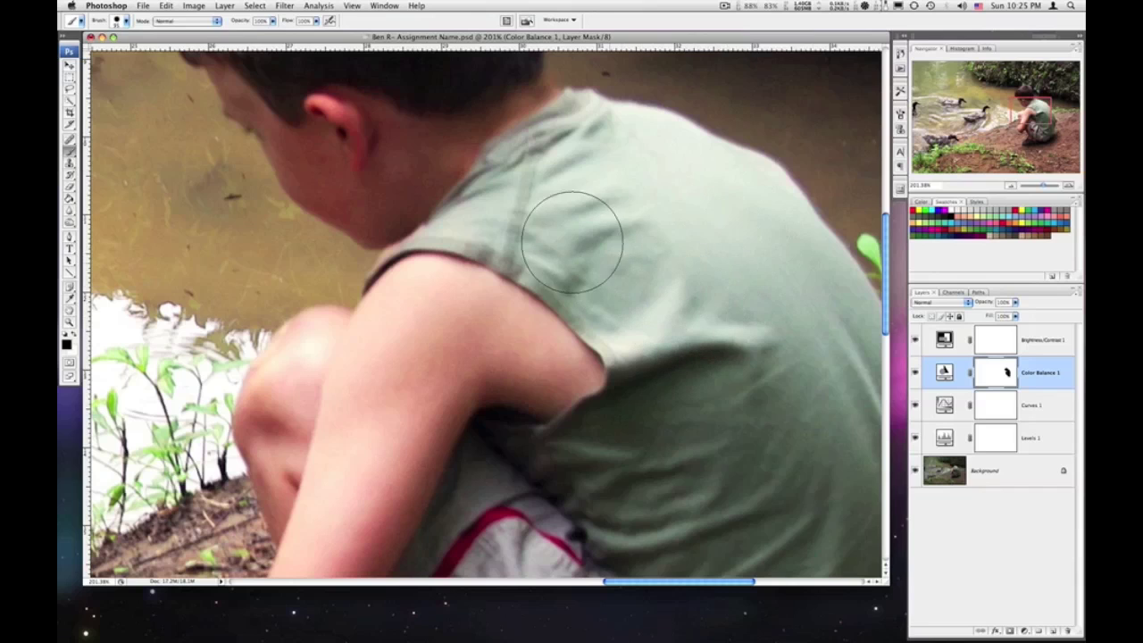
right_click(509, 207)
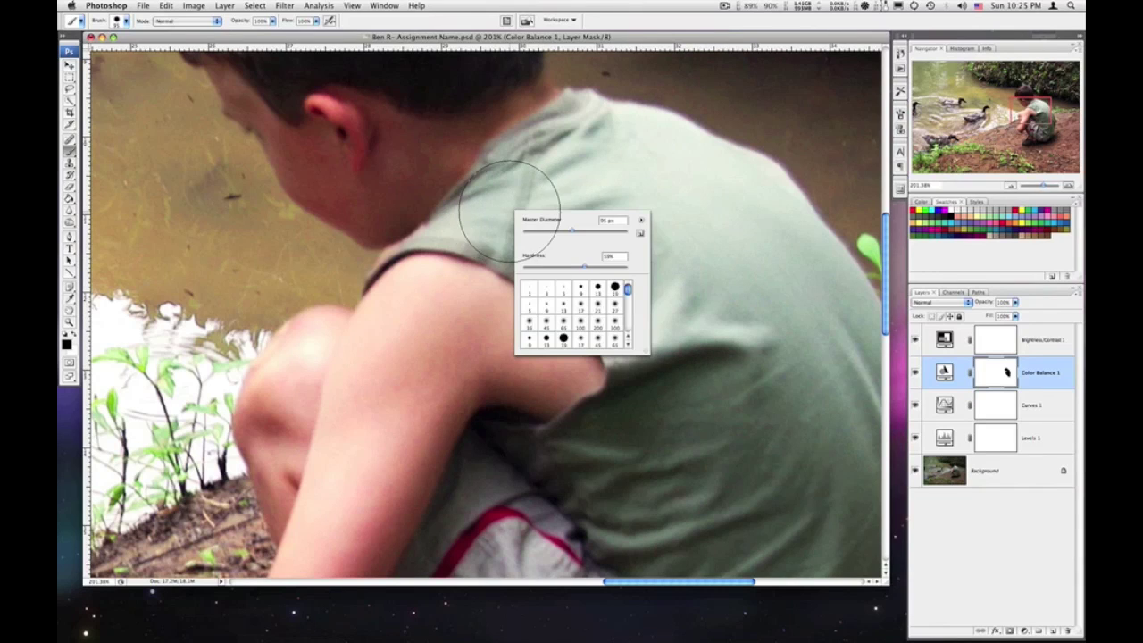
drag(548, 233, 541, 230)
click(456, 227)
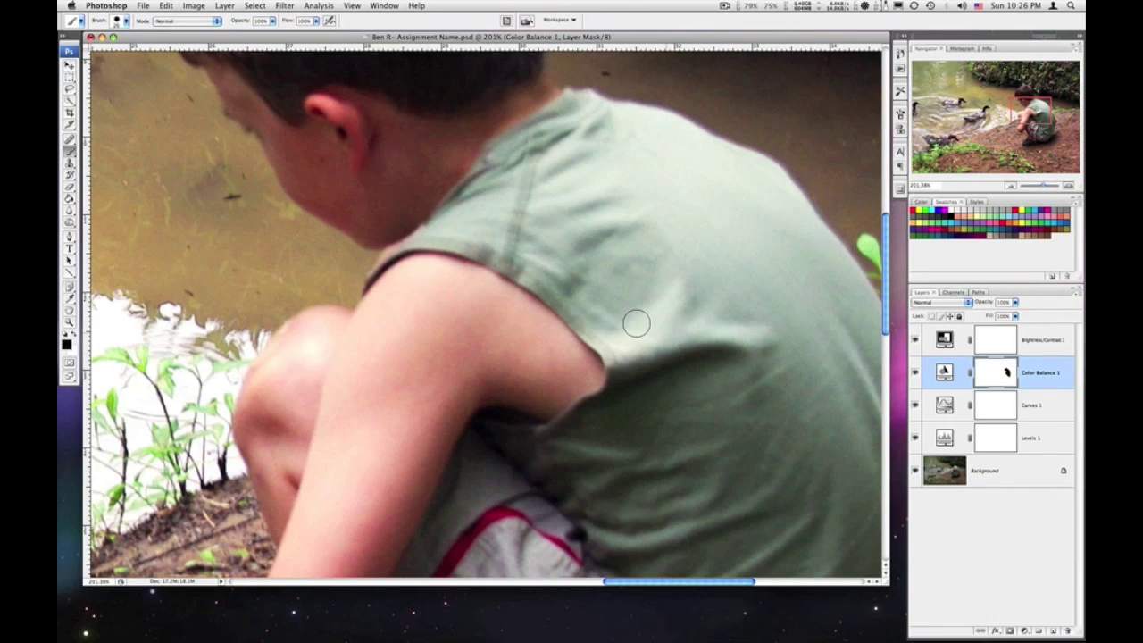
Step: Continue masking the Color Balance effect along the shirt's hem, back and shoulder with the smaller brush
scroll(654, 327, down, 10)
scroll(654, 326, right, 5)
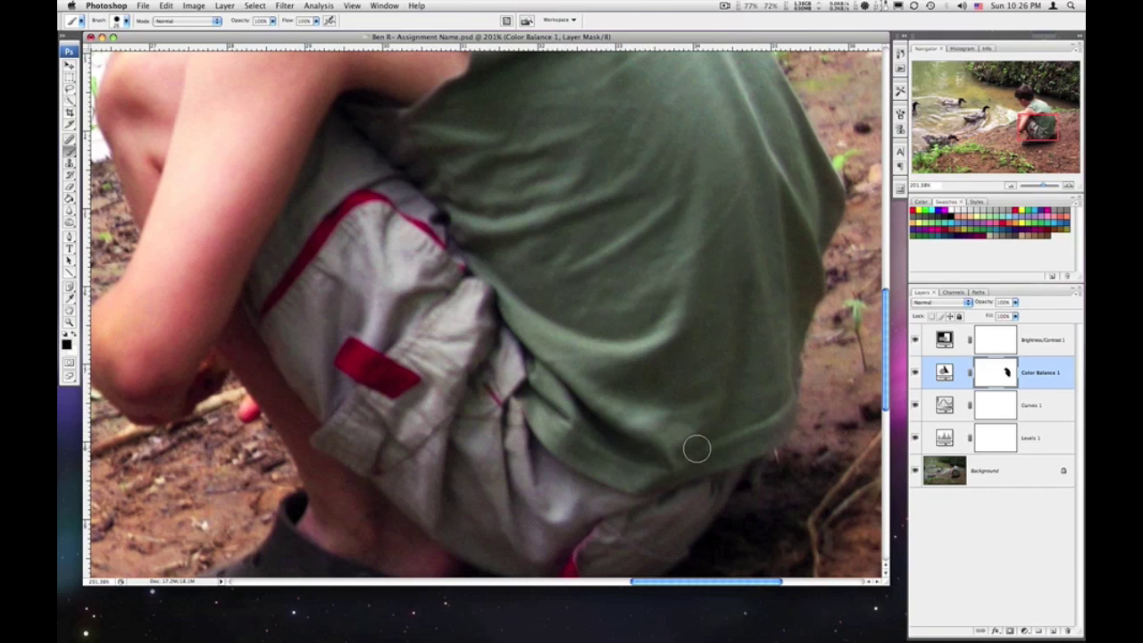
scroll(748, 298, up, 10)
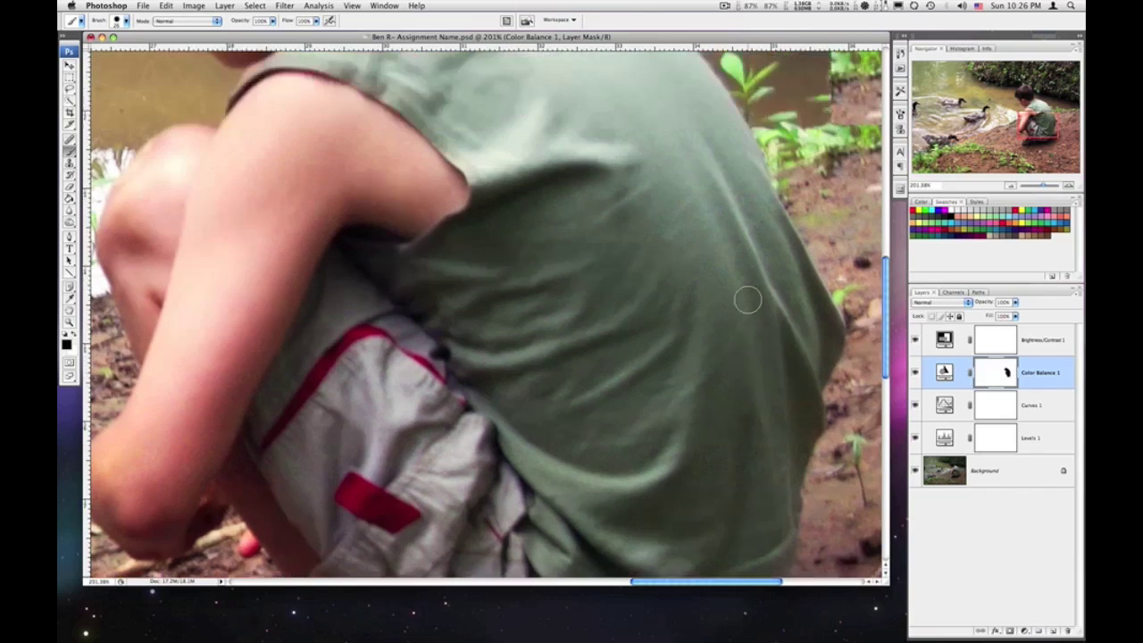
scroll(607, 334, up, 2)
scroll(607, 334, left, 2)
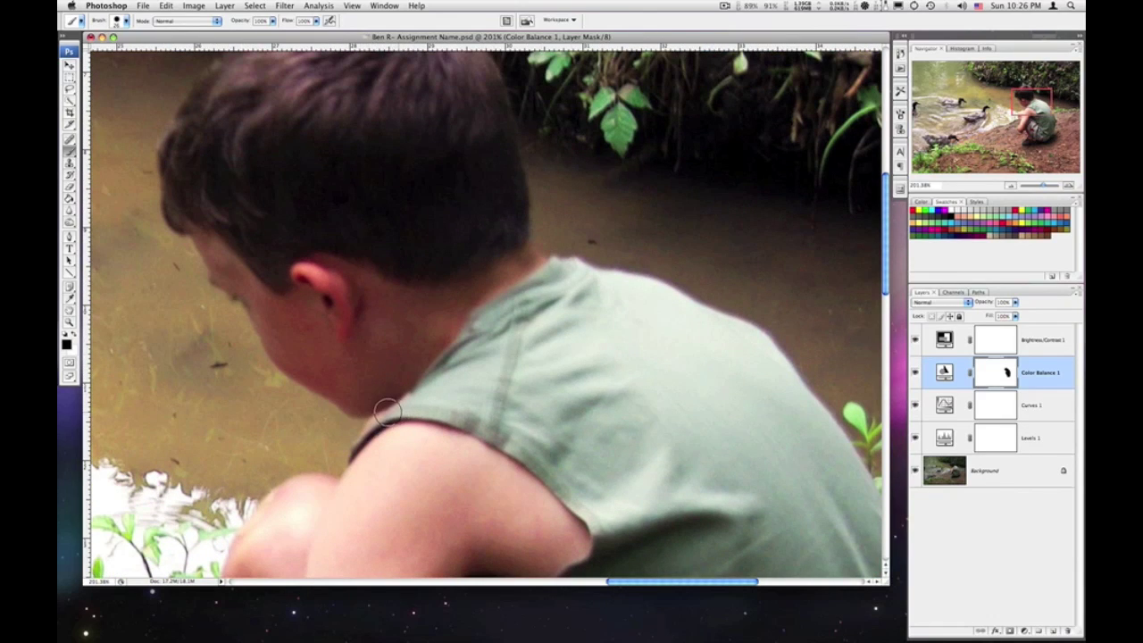
Step: Refine the Color Balance 1 mask along the shirt's collar and sleeve edge, using a progressively smaller brush
drag(1043, 186, 1047, 185)
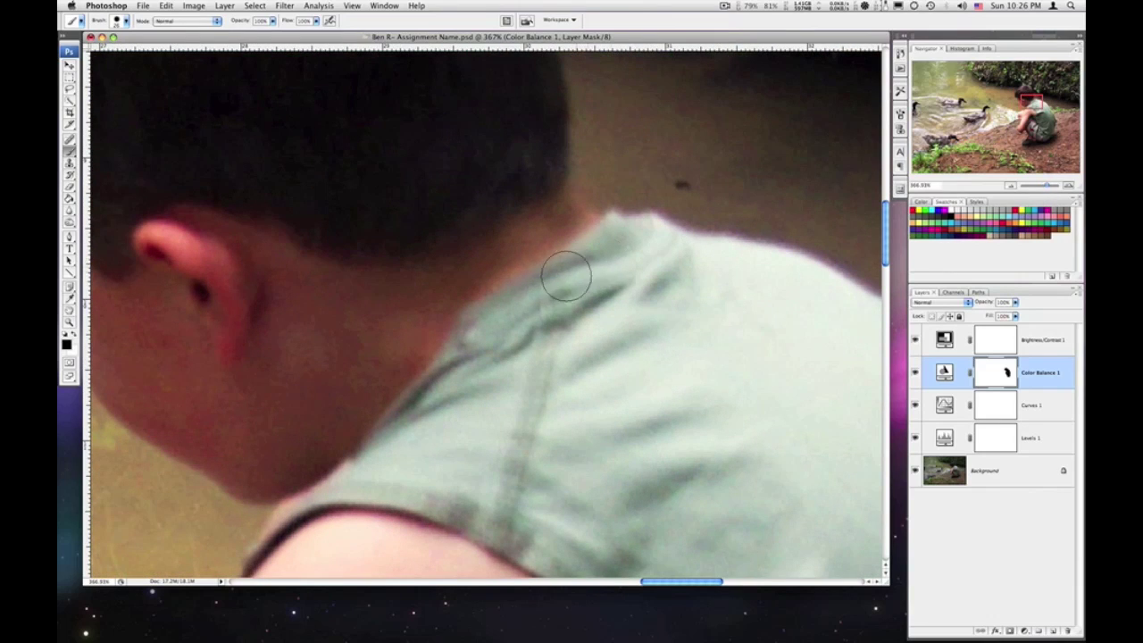
scroll(536, 282, down, 2)
scroll(535, 282, left, 2)
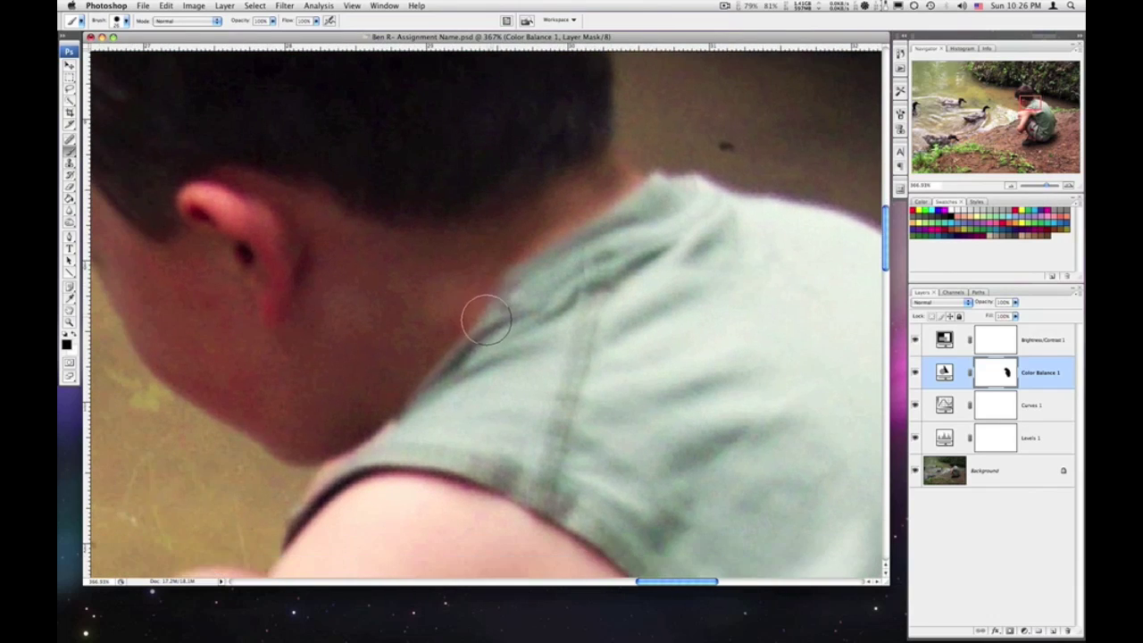
drag(441, 377, 566, 268)
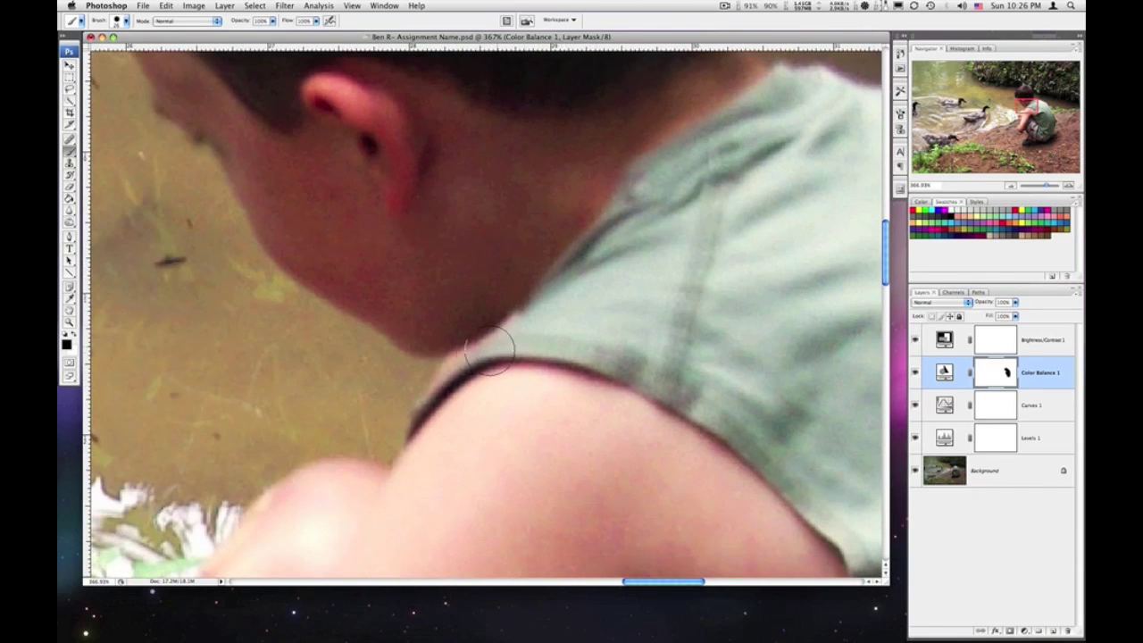
key(bracketleft)
key(bracketleft)
key(bracketleft)
key(super+0)
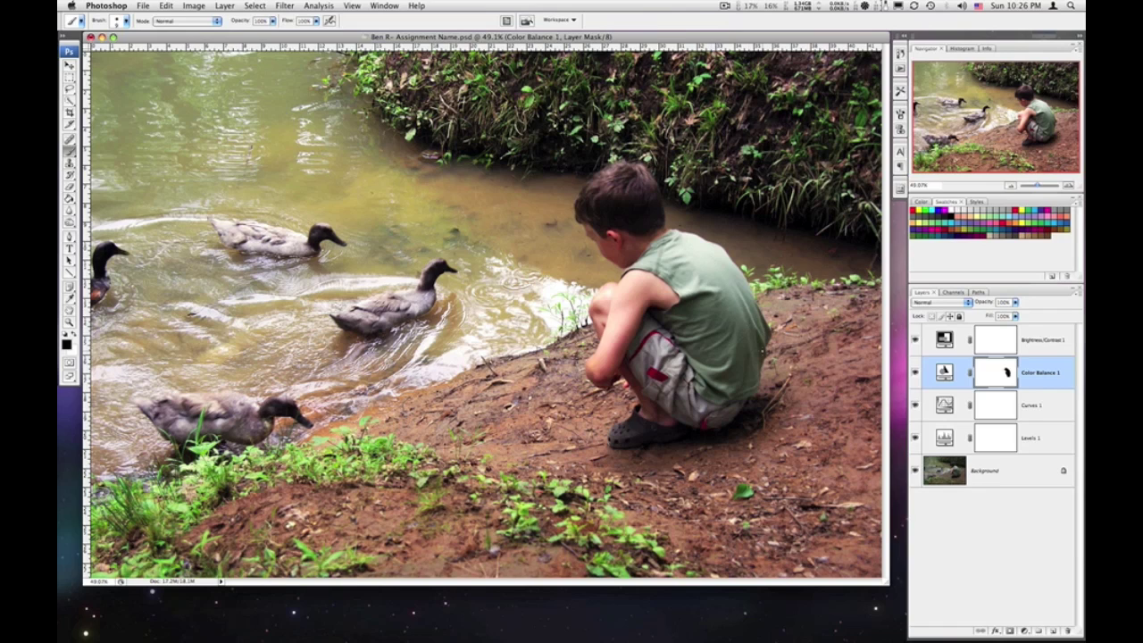
Step: Disable and re-enable the Color Balance 1 layer mask to compare the shirt's colour
right_click(997, 373)
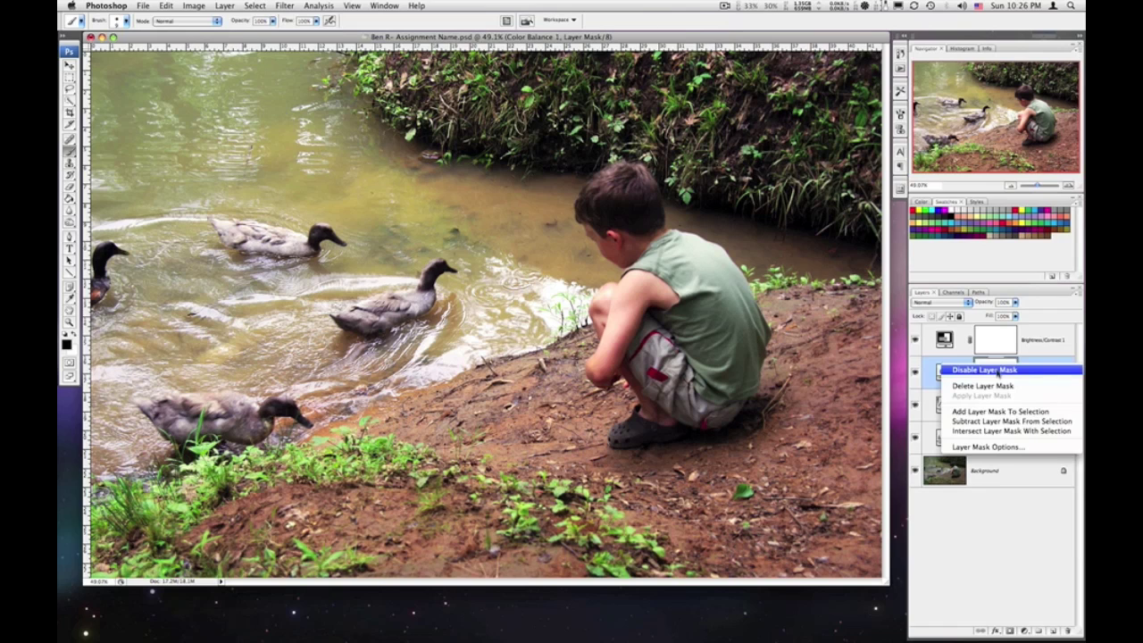
click(997, 371)
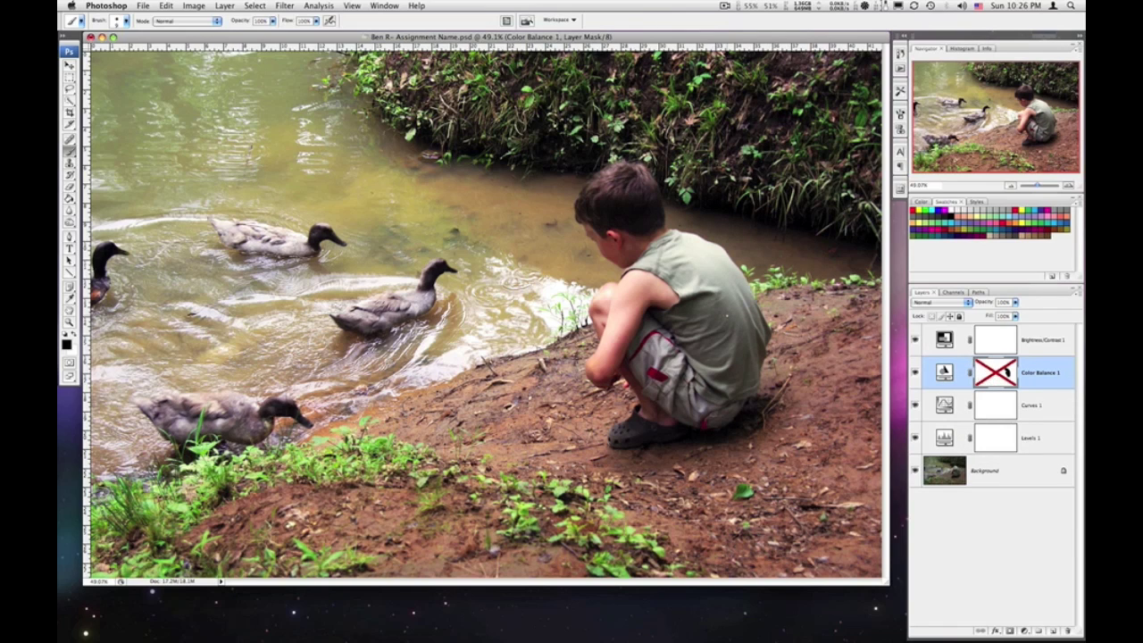
right_click(990, 377)
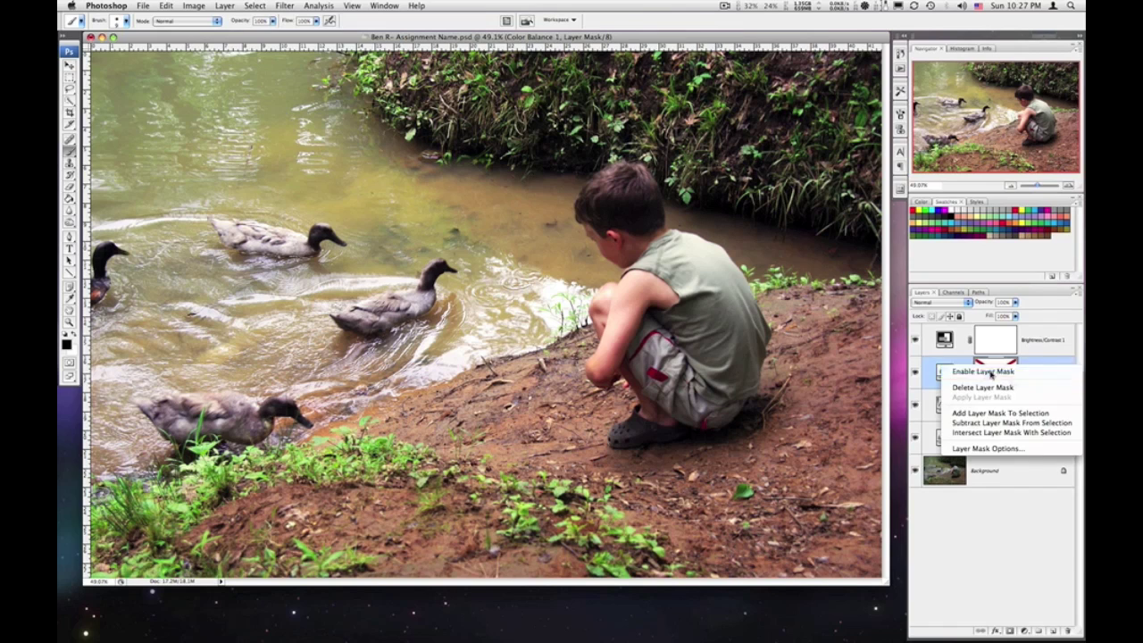
click(990, 371)
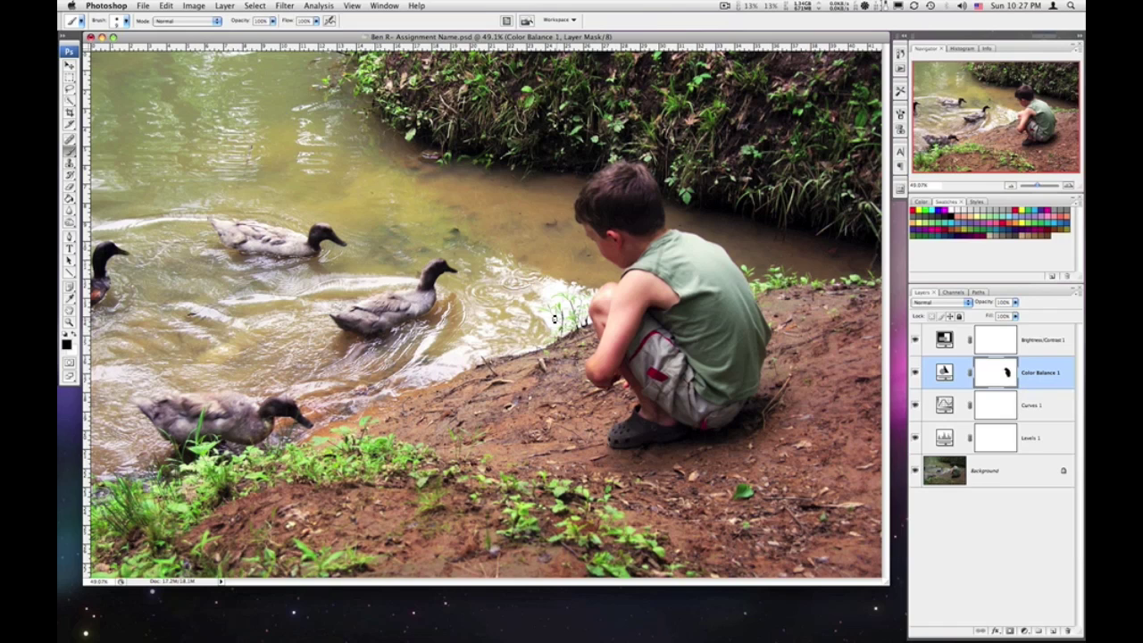
click(555, 319)
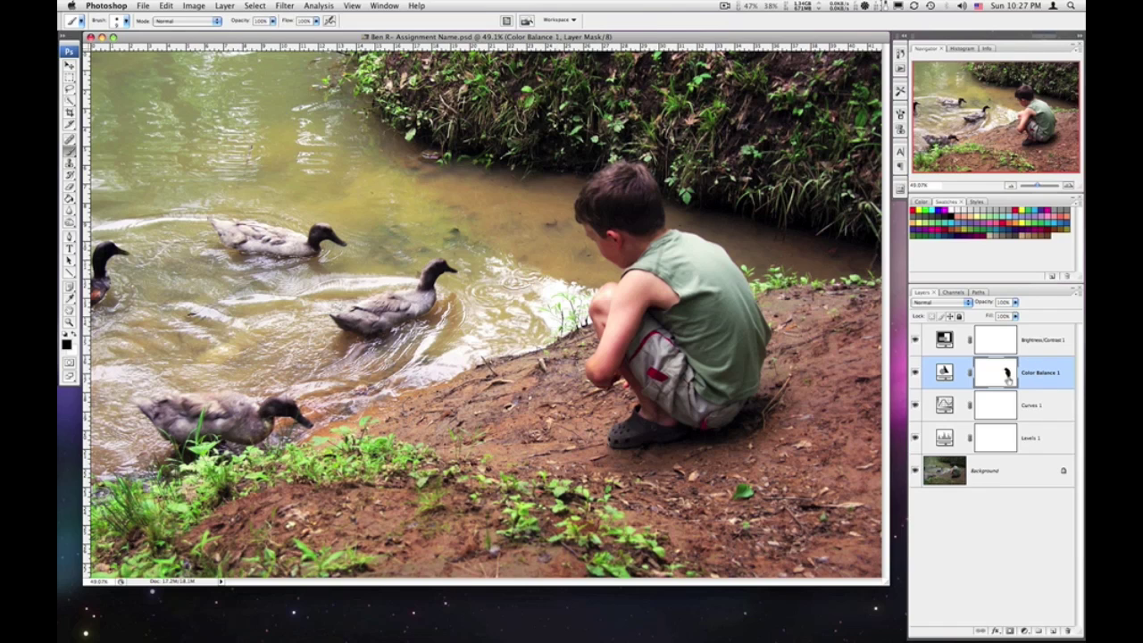